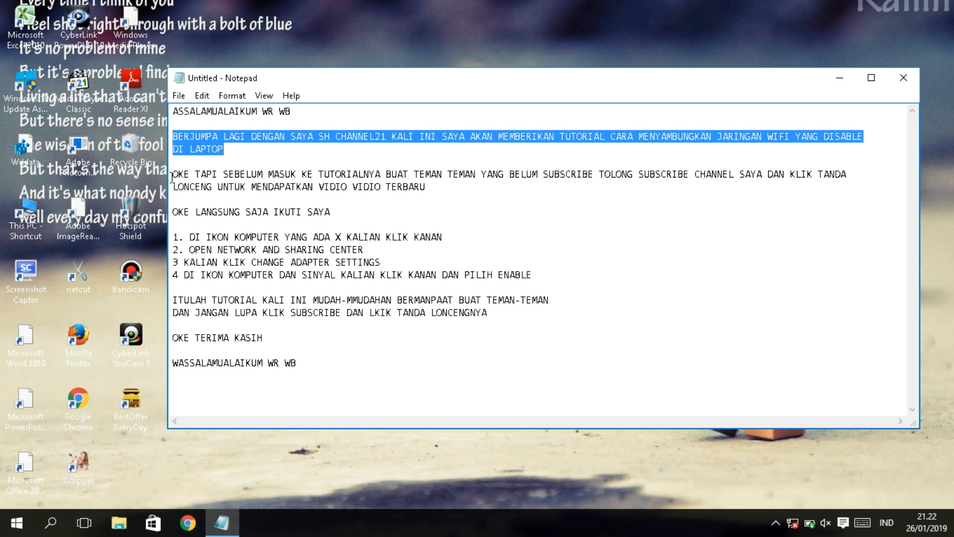
Step: Read through the Notepad notes from the subscribe request to instruction 1, highlighting each passage
{"action": "left_click_drag", "start_coordinate": [171, 175], "coordinate": [845, 178]}
{"action": "double_click", "coordinate": [615, 175]}
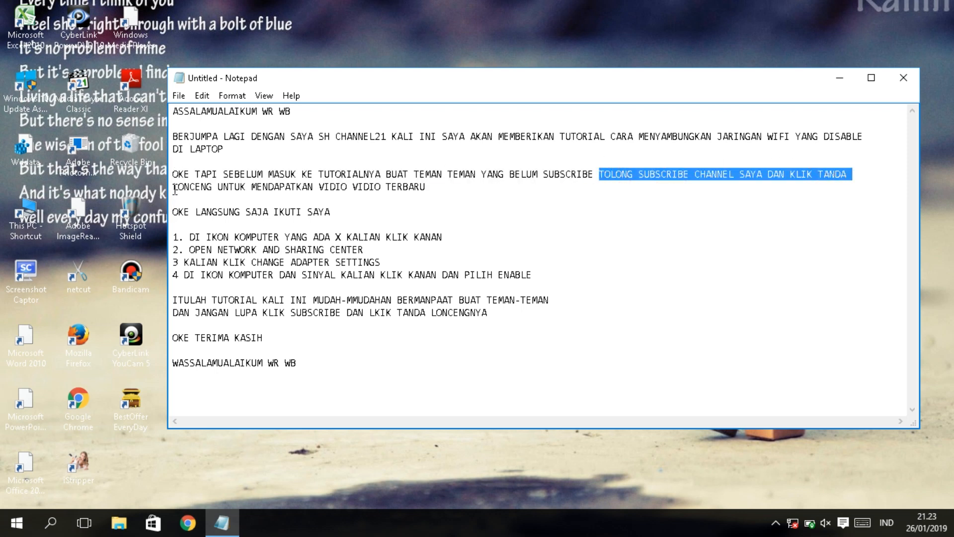
{"action": "left_click_drag", "start_coordinate": [174, 188], "coordinate": [432, 185]}
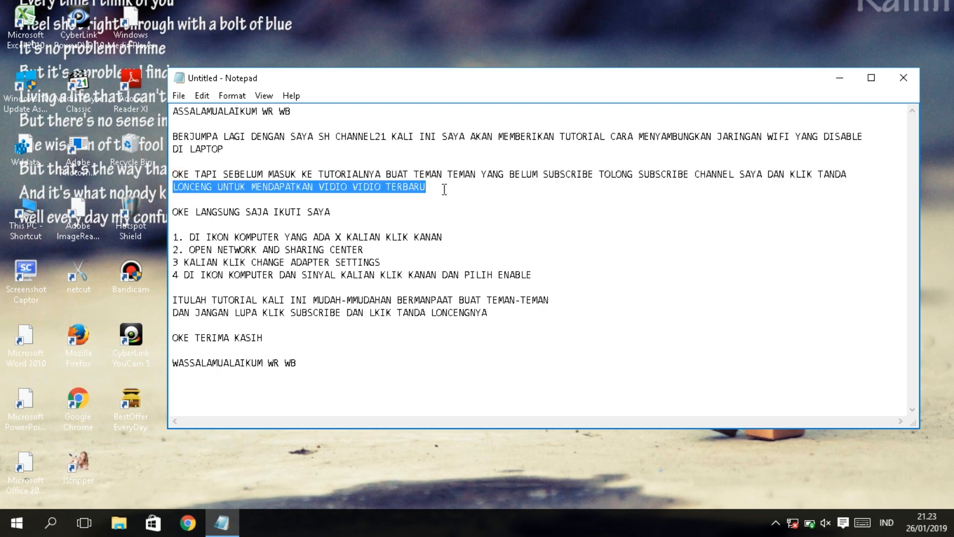
{"action": "left_click", "coordinate": [445, 189]}
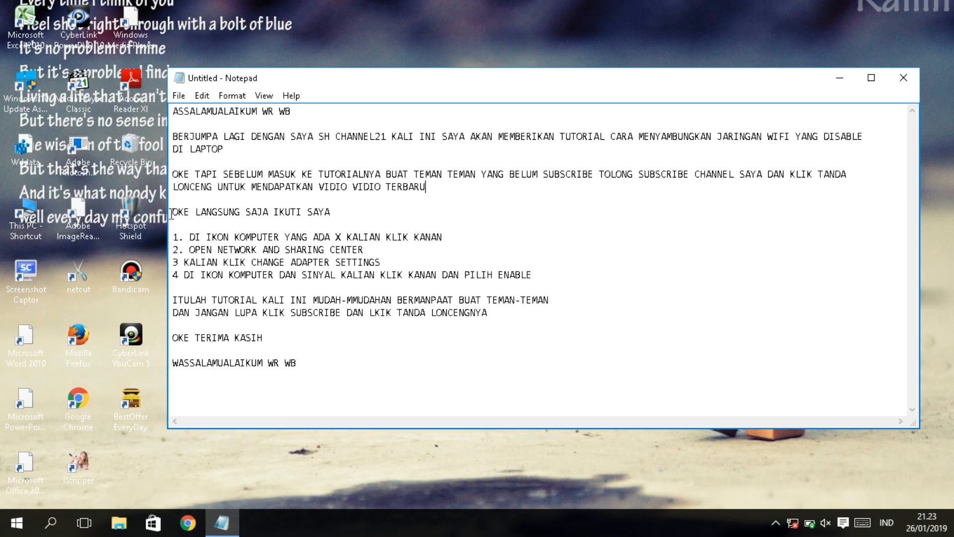
{"action": "left_click_drag", "start_coordinate": [171, 213], "coordinate": [341, 212]}
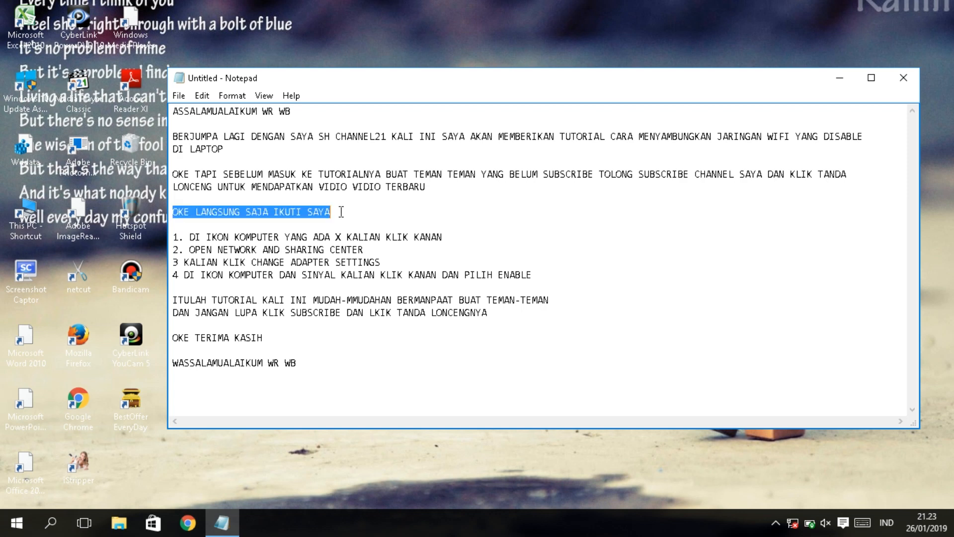
{"action": "left_click", "coordinate": [341, 212]}
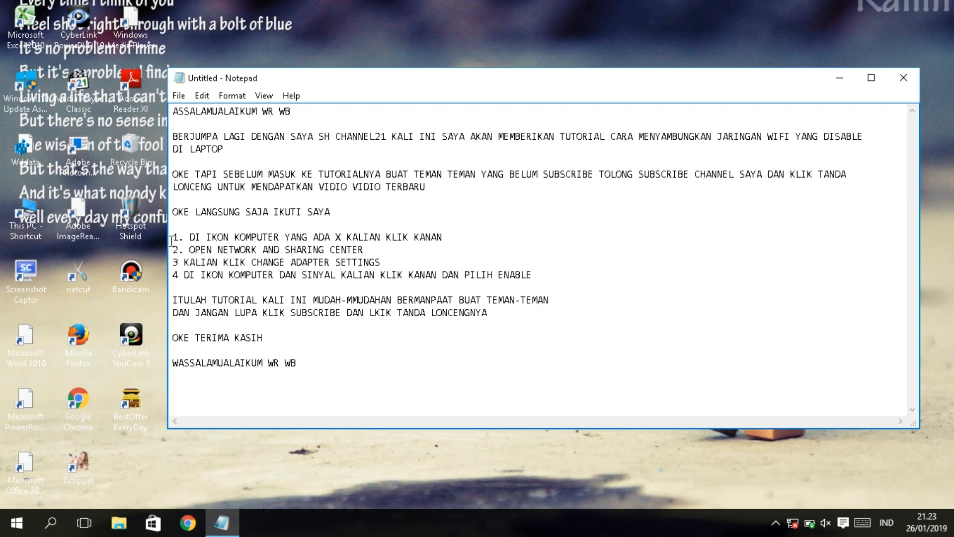
{"action": "left_click_drag", "start_coordinate": [171, 238], "coordinate": [448, 235]}
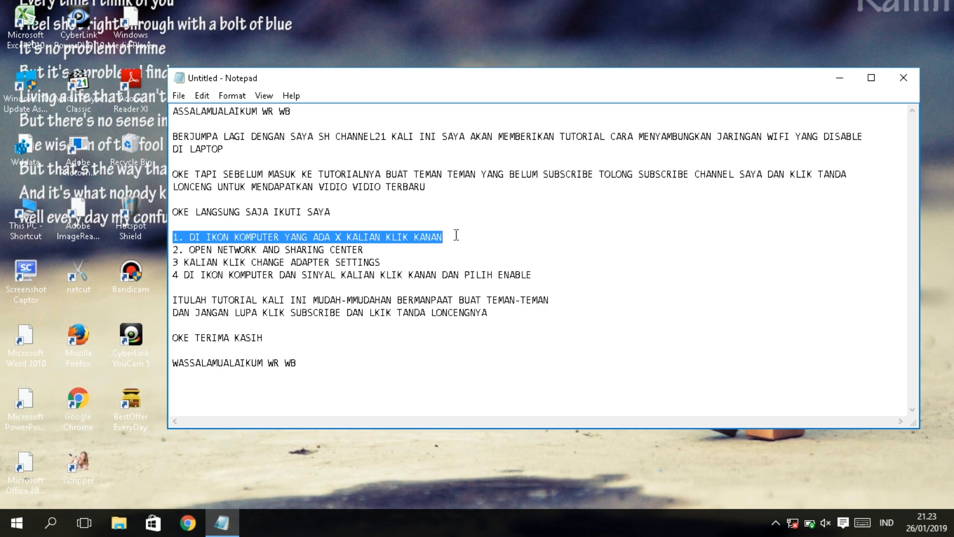
{"action": "left_click", "coordinate": [501, 237]}
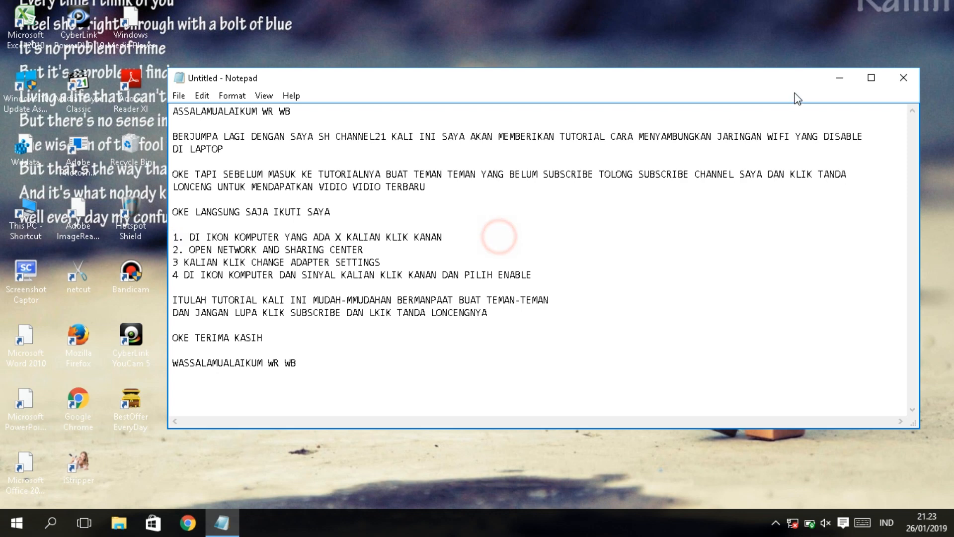
Step: Review instructions 1 and 2 in the notes, checking the options of the disconnected network icon on the desktop
{"action": "left_click", "coordinate": [839, 78]}
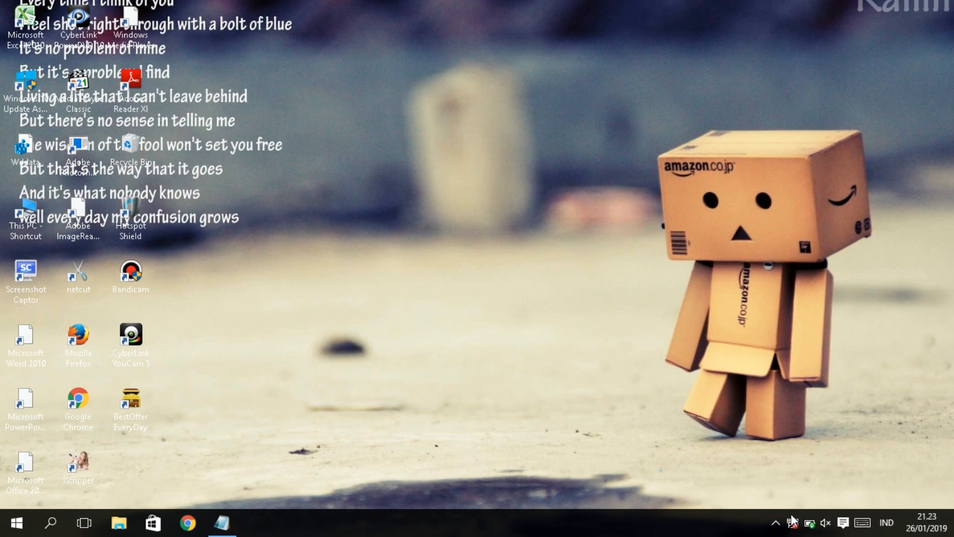
{"action": "left_click", "coordinate": [222, 523]}
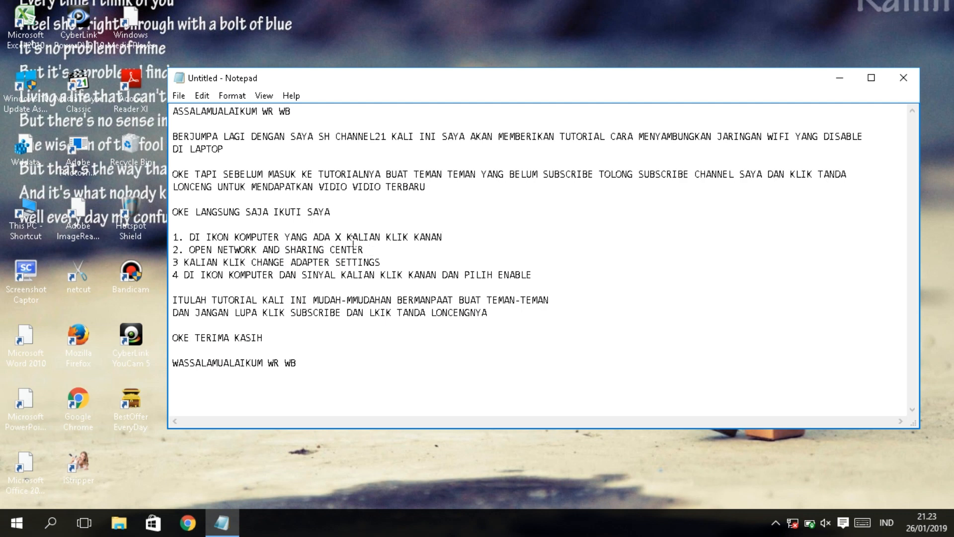
{"action": "left_click_drag", "start_coordinate": [347, 238], "coordinate": [446, 237]}
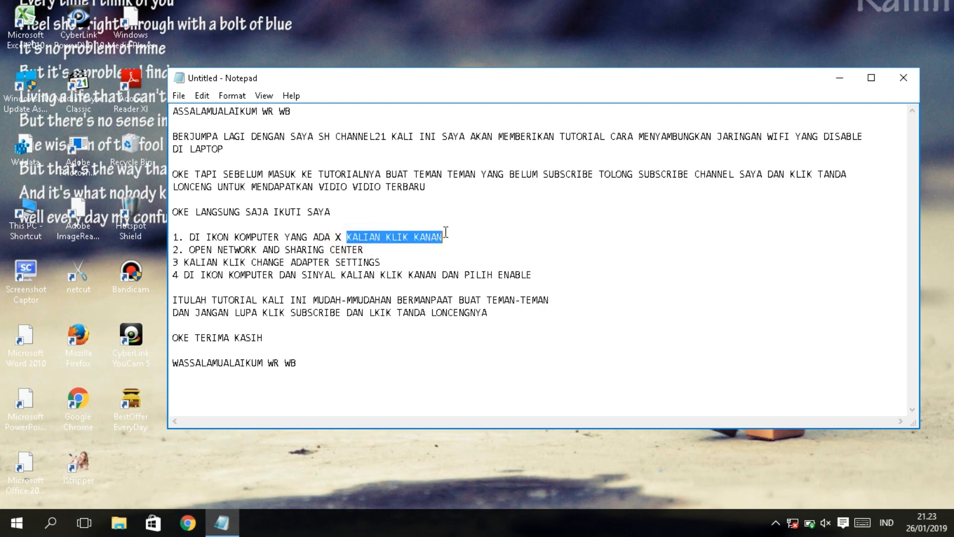
{"action": "left_click", "coordinate": [843, 78]}
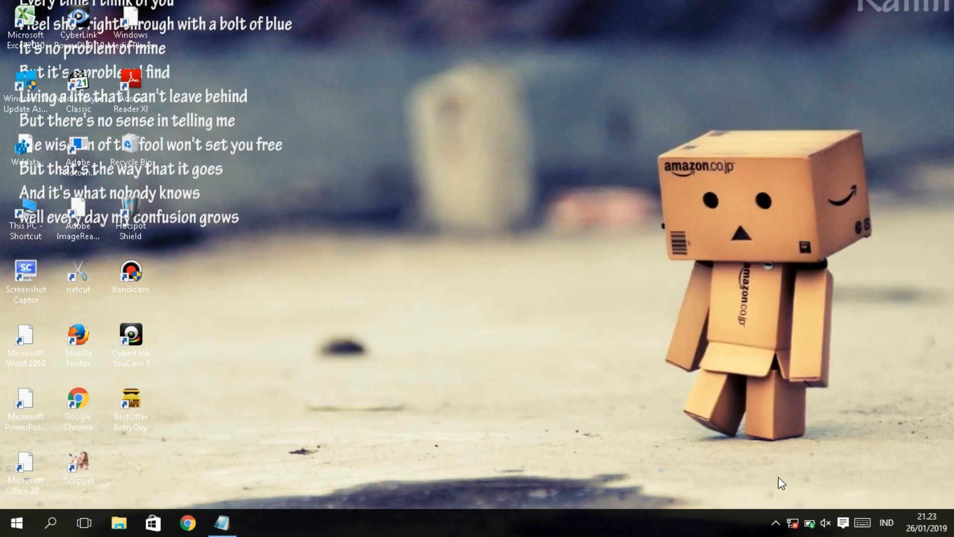
{"action": "right_click", "coordinate": [796, 522]}
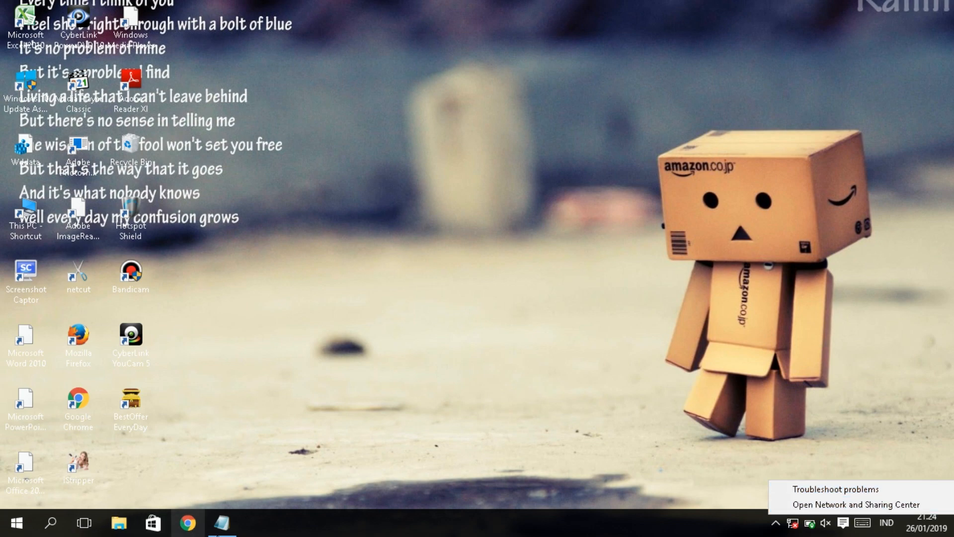
{"action": "left_click", "coordinate": [222, 522]}
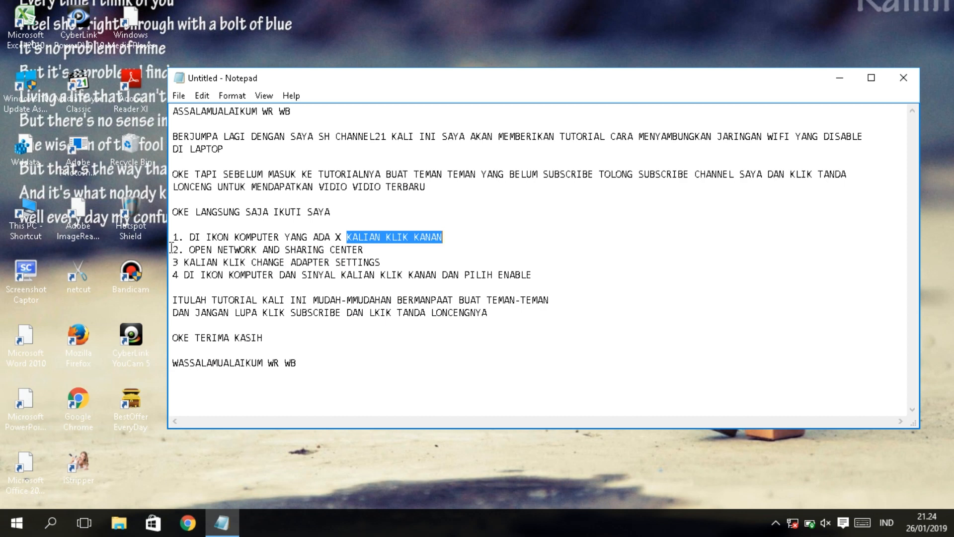
{"action": "left_click_drag", "start_coordinate": [171, 247], "coordinate": [367, 250]}
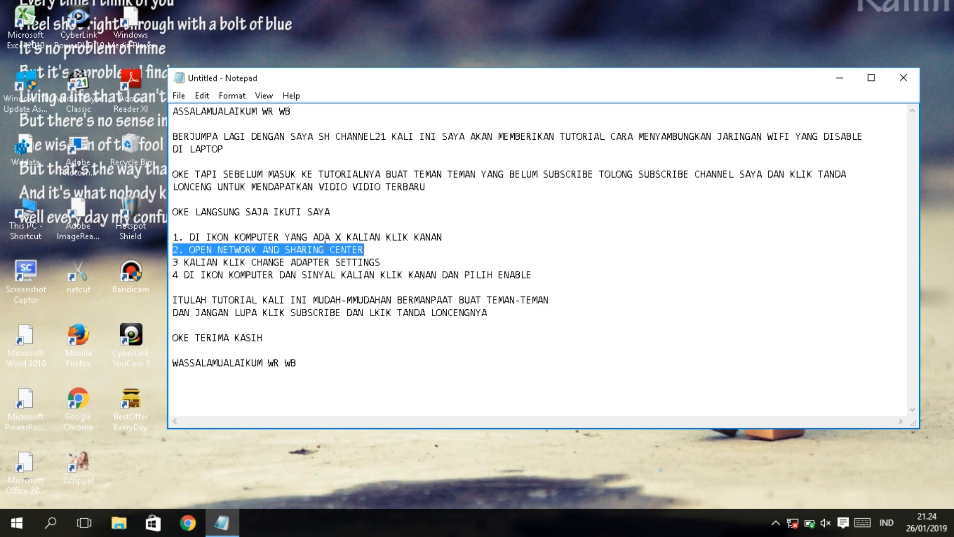
{"action": "left_click", "coordinate": [839, 78]}
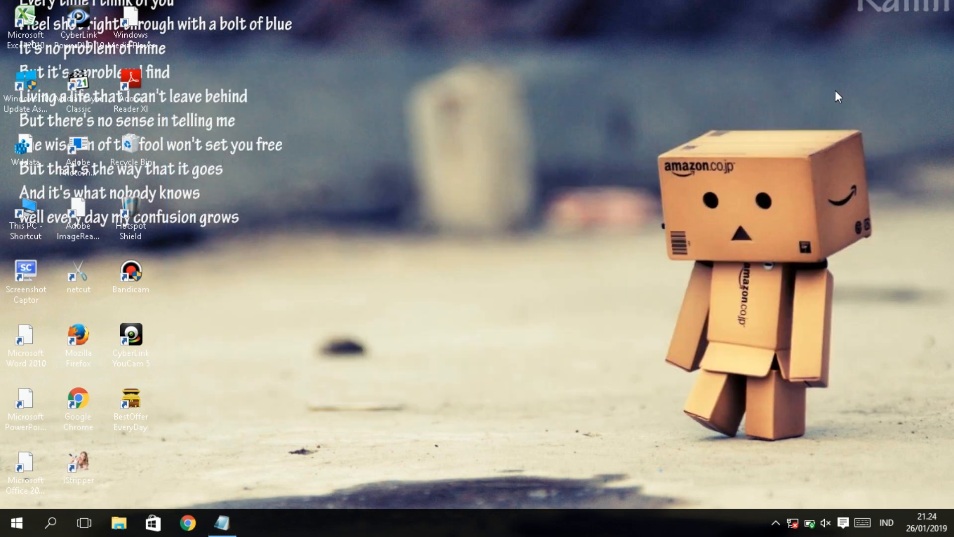
Step: Open Network and Sharing Center from the disconnected network icon and maximize its window
{"action": "right_click", "coordinate": [793, 523]}
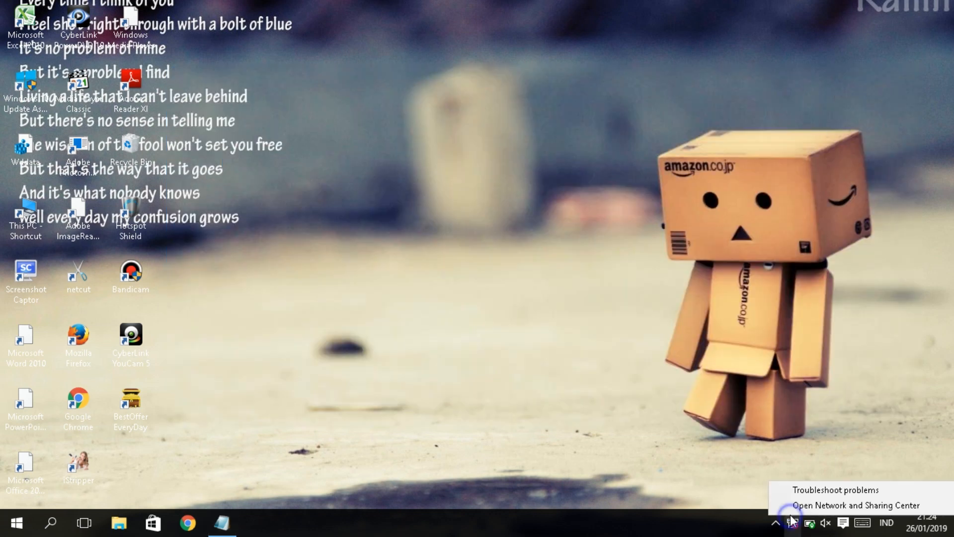
{"action": "left_click", "coordinate": [798, 501]}
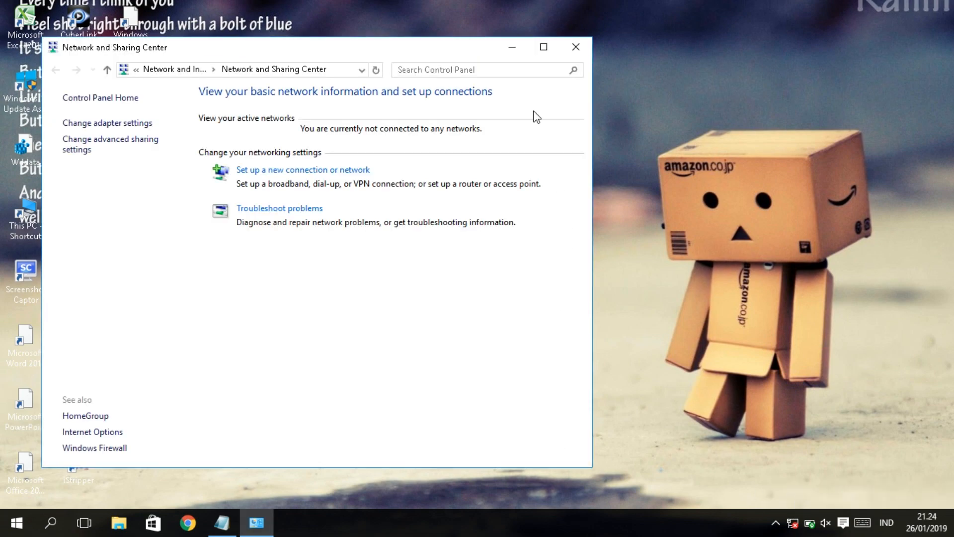
{"action": "left_click", "coordinate": [543, 48]}
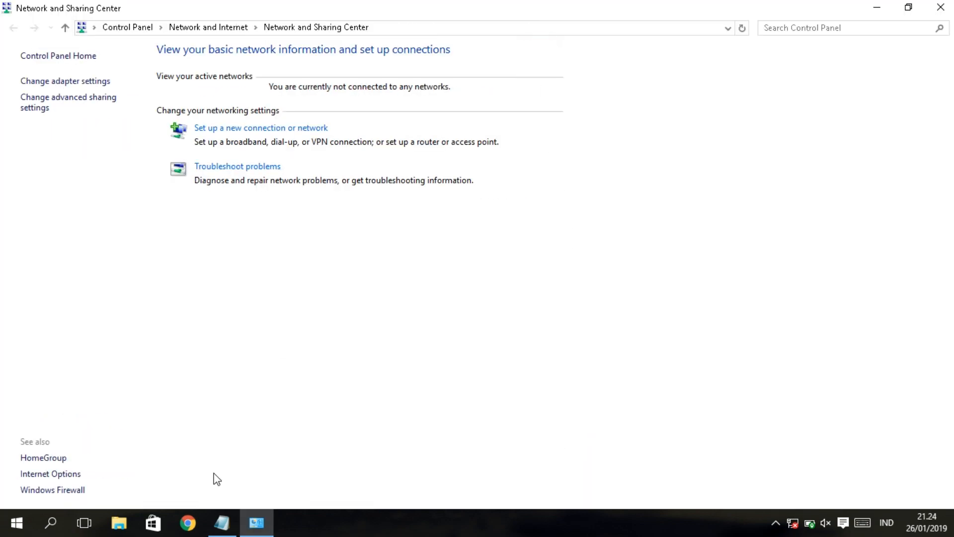
Step: Check instruction 3 in the Notepad notes, and open the adapter settings in a maximized window
{"action": "left_click", "coordinate": [231, 532]}
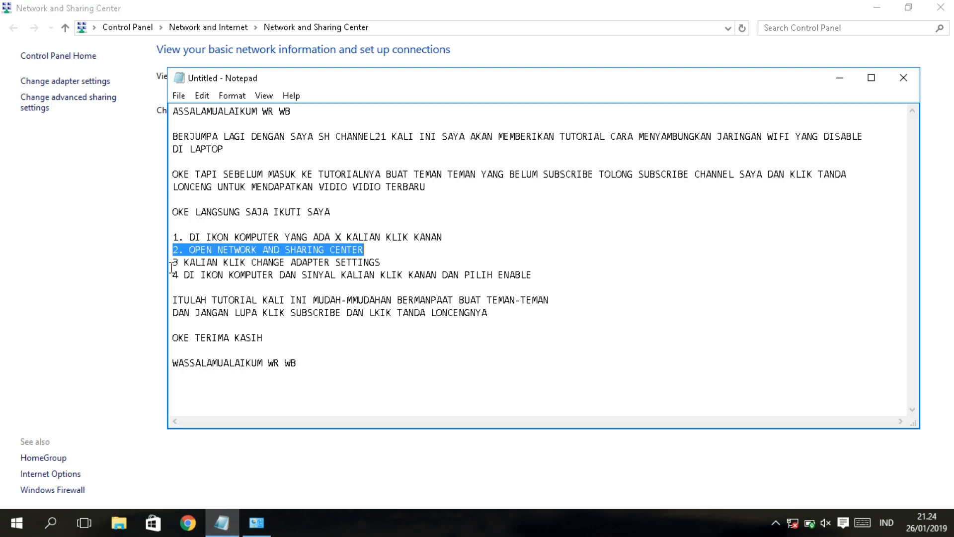
{"action": "left_click_drag", "start_coordinate": [171, 264], "coordinate": [385, 266]}
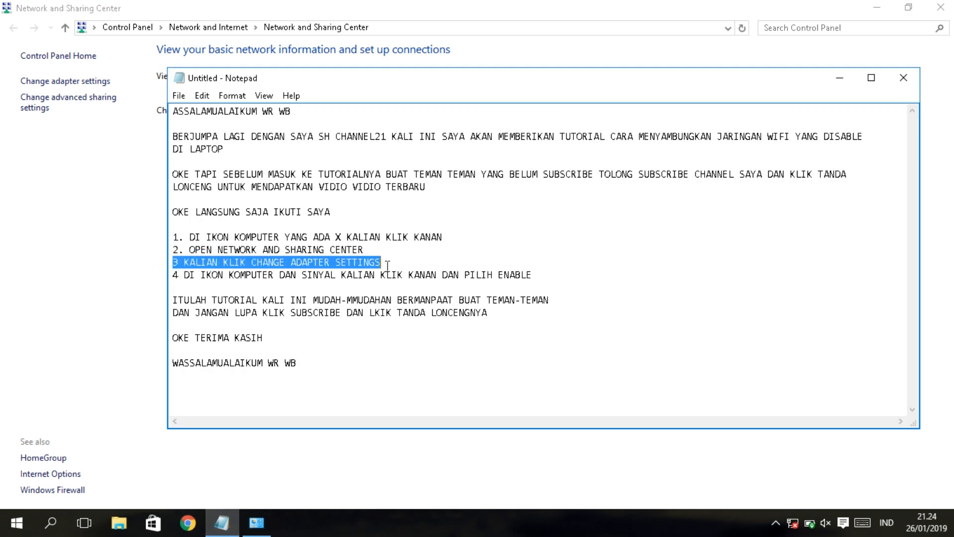
{"action": "left_click", "coordinate": [839, 78]}
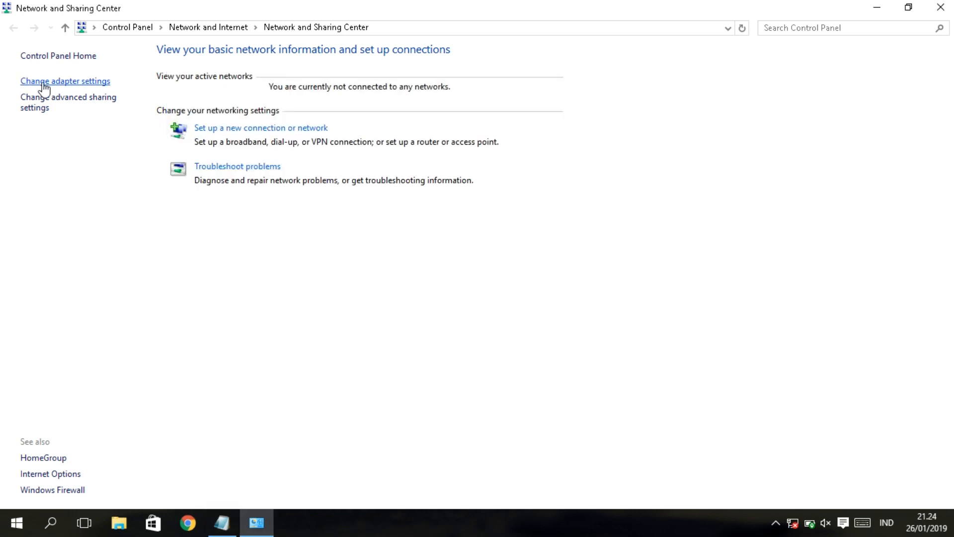
{"action": "left_click", "coordinate": [70, 83]}
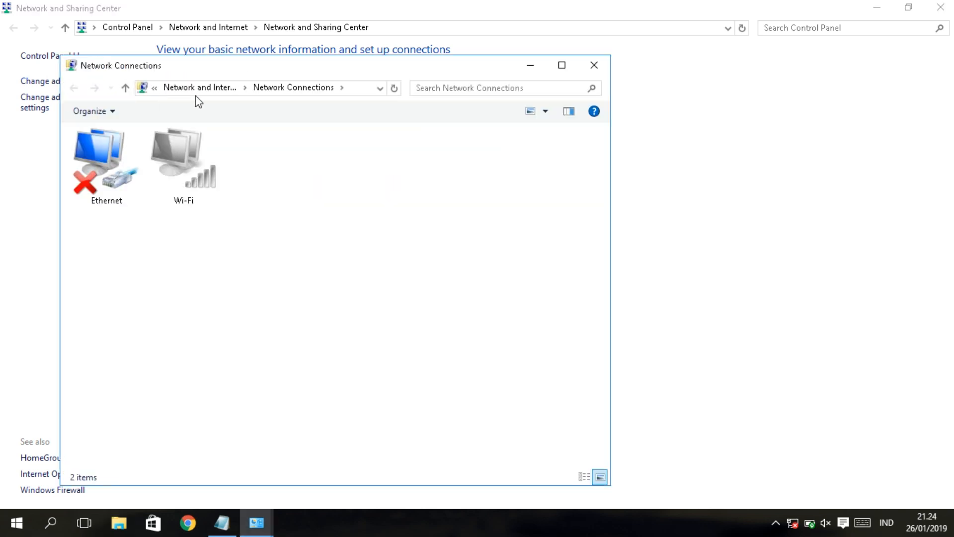
{"action": "left_click", "coordinate": [560, 65]}
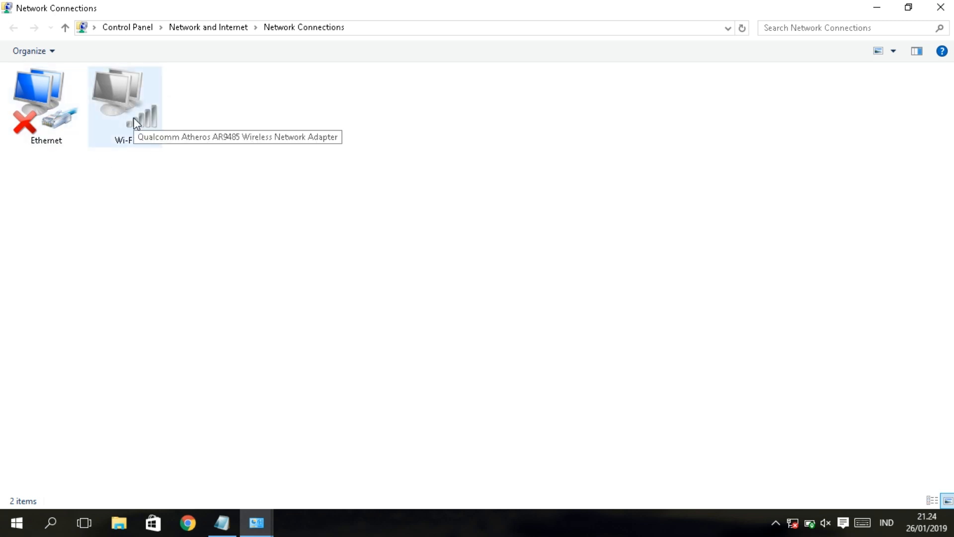
Step: Check instruction 4 in the Notepad notes, and enable the Wi-Fi adapter in Network Connections
{"action": "left_click", "coordinate": [231, 527]}
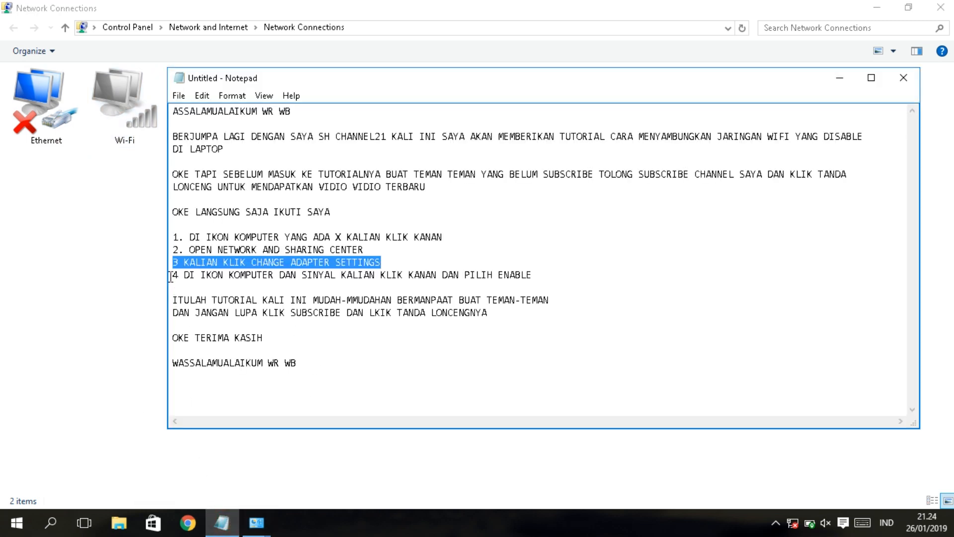
{"action": "left_click_drag", "start_coordinate": [171, 276], "coordinate": [337, 285]}
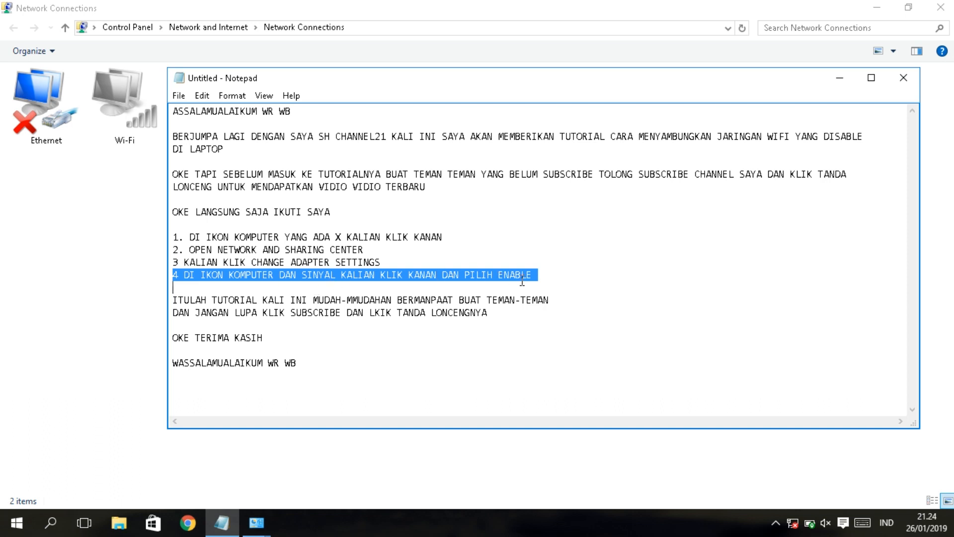
{"action": "left_click", "coordinate": [553, 278]}
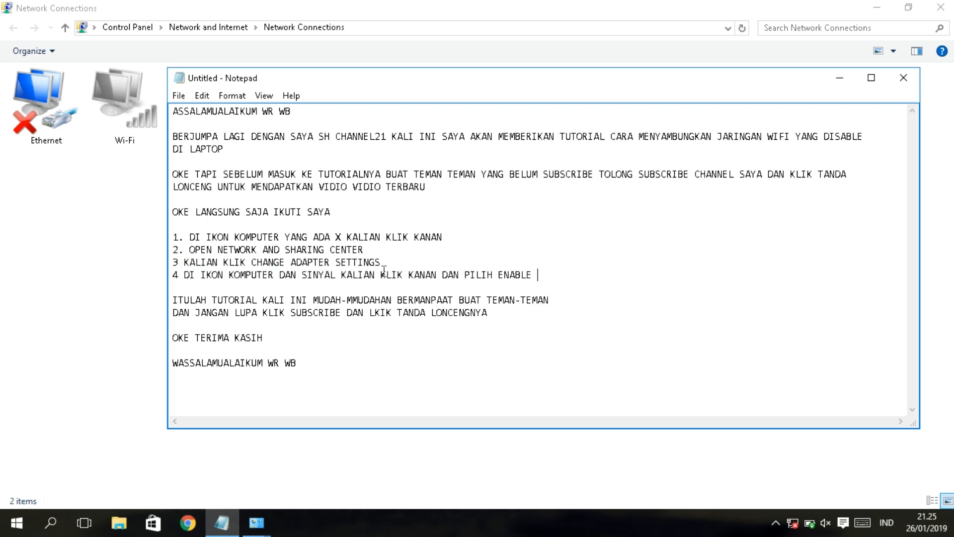
{"action": "left_click_drag", "start_coordinate": [382, 274], "coordinate": [540, 274]}
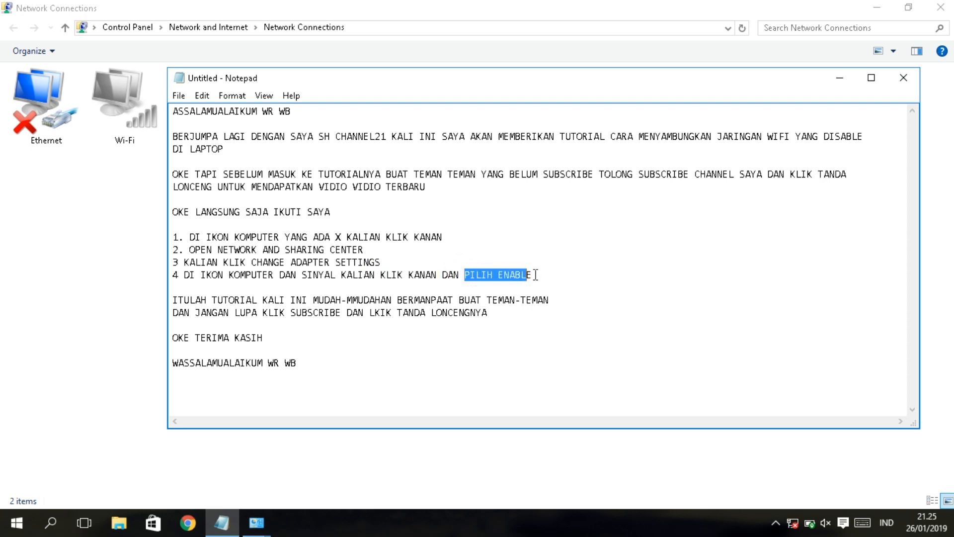
{"action": "left_click", "coordinate": [561, 275]}
{"action": "mouse_move", "coordinate": [255, 529]}
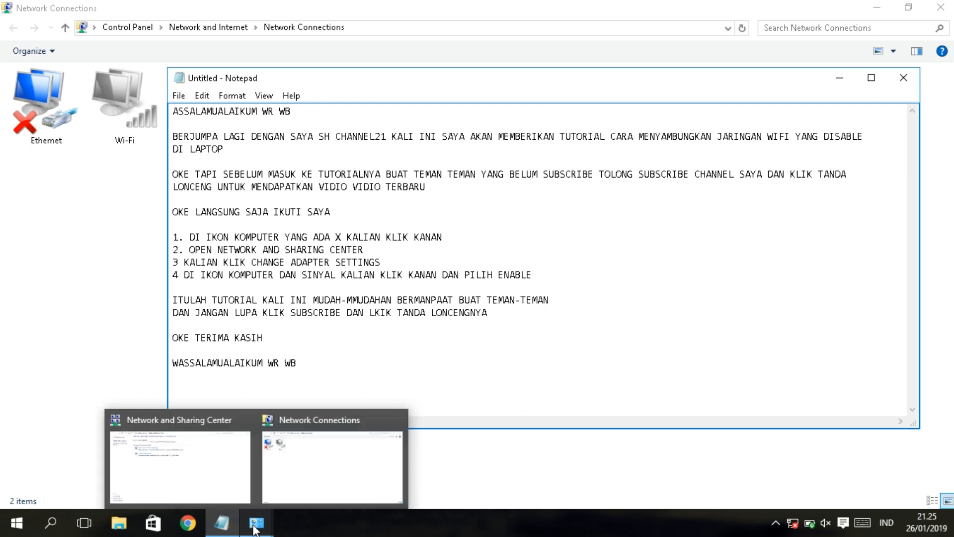
{"action": "left_click", "coordinate": [305, 481]}
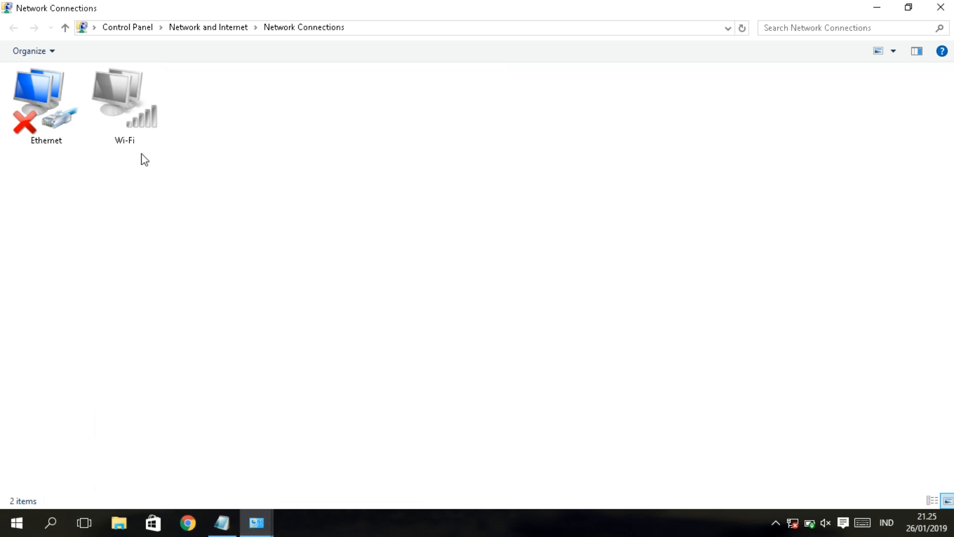
{"action": "right_click", "coordinate": [130, 140]}
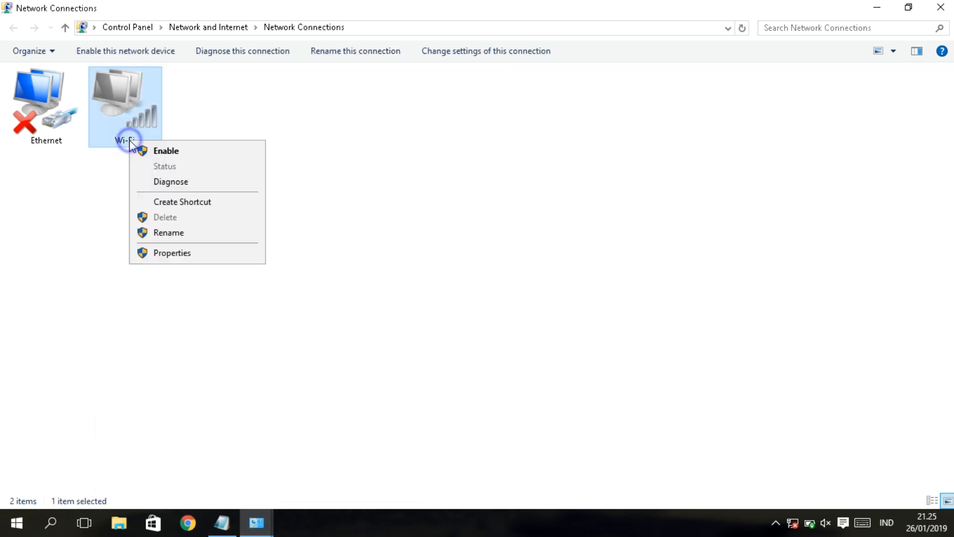
{"action": "left_click", "coordinate": [182, 157]}
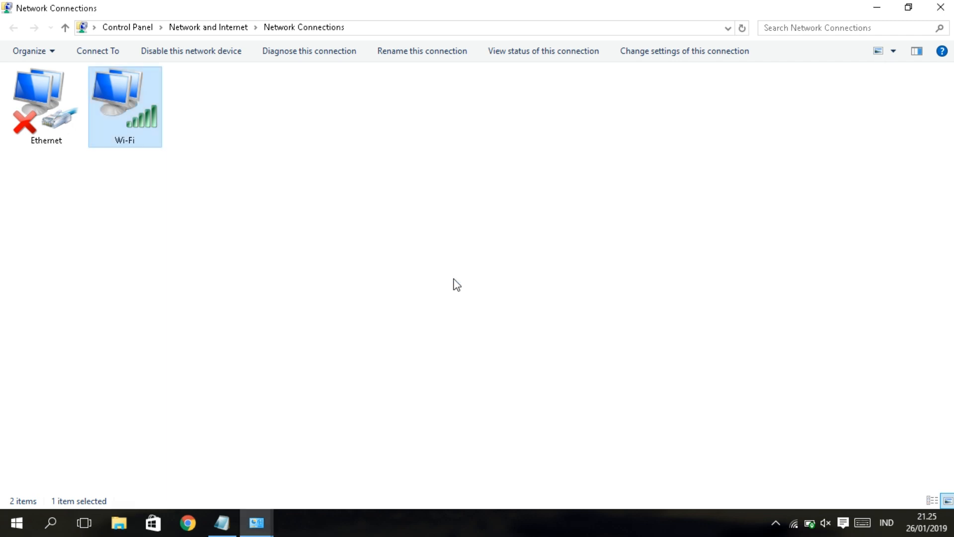
Step: Check the wireless network list for the connection status, and visit the Network and Internet category before returning to Network Connections
{"action": "left_click", "coordinate": [793, 529]}
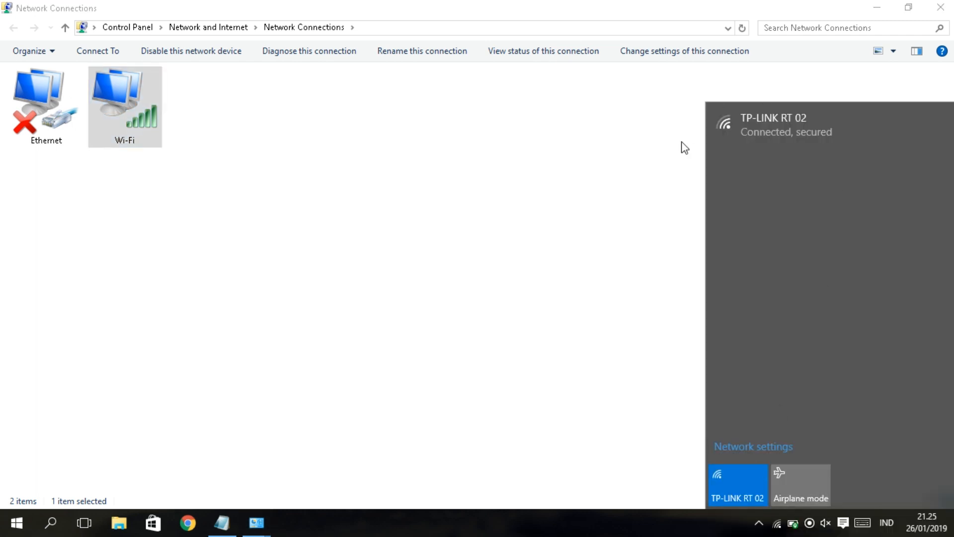
{"action": "left_click", "coordinate": [580, 162]}
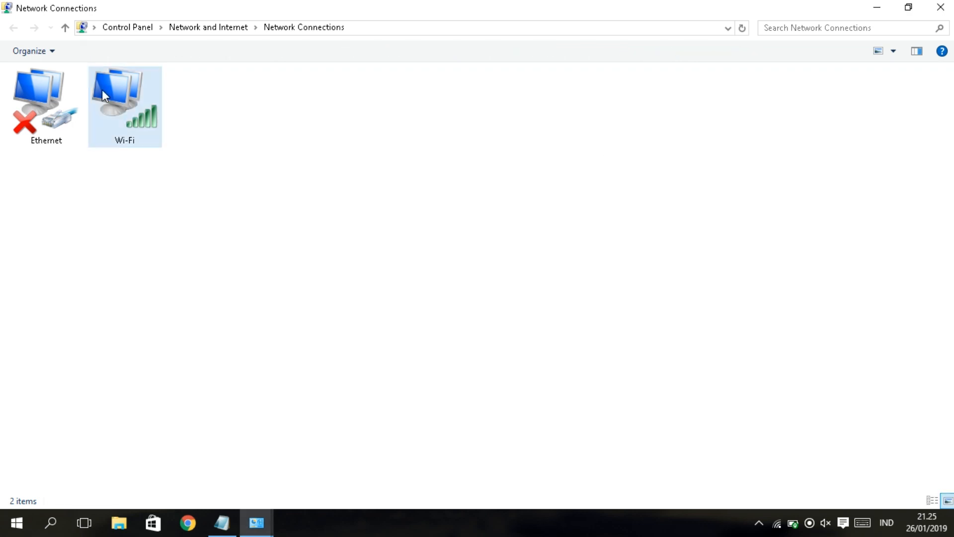
{"action": "left_click", "coordinate": [65, 27]}
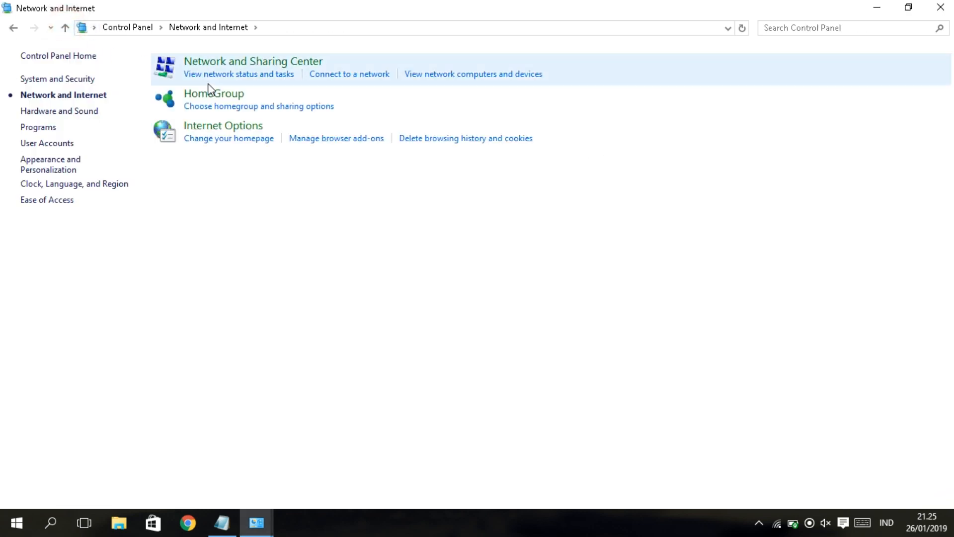
{"action": "left_click", "coordinate": [14, 28]}
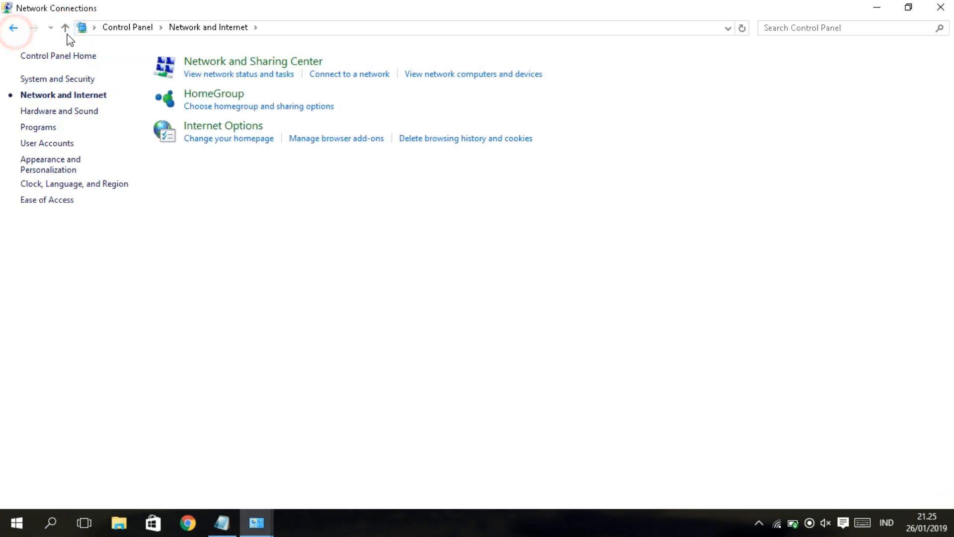
Step: Switch to the Network and Sharing Center window to check the active network and its Wi-Fi connection
{"action": "mouse_move", "coordinate": [257, 524]}
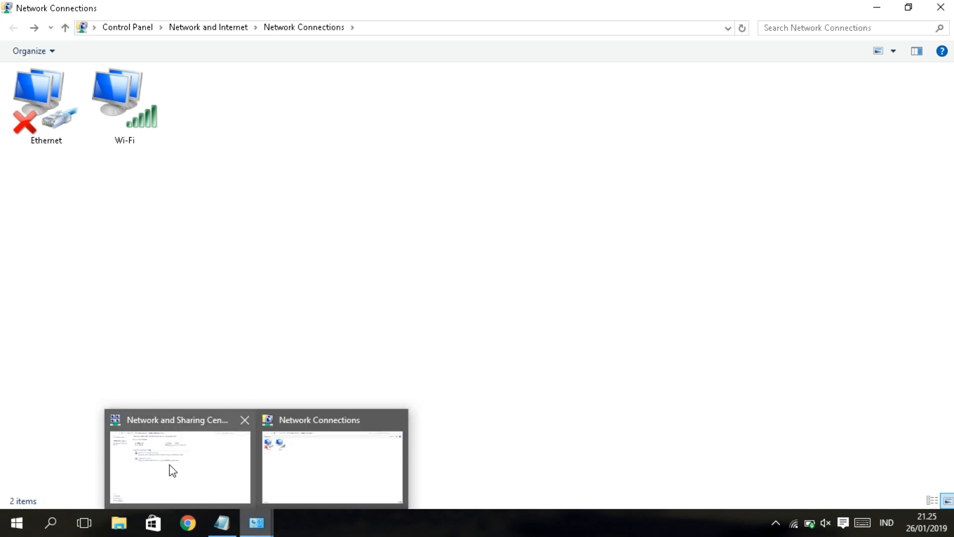
{"action": "left_click", "coordinate": [171, 469]}
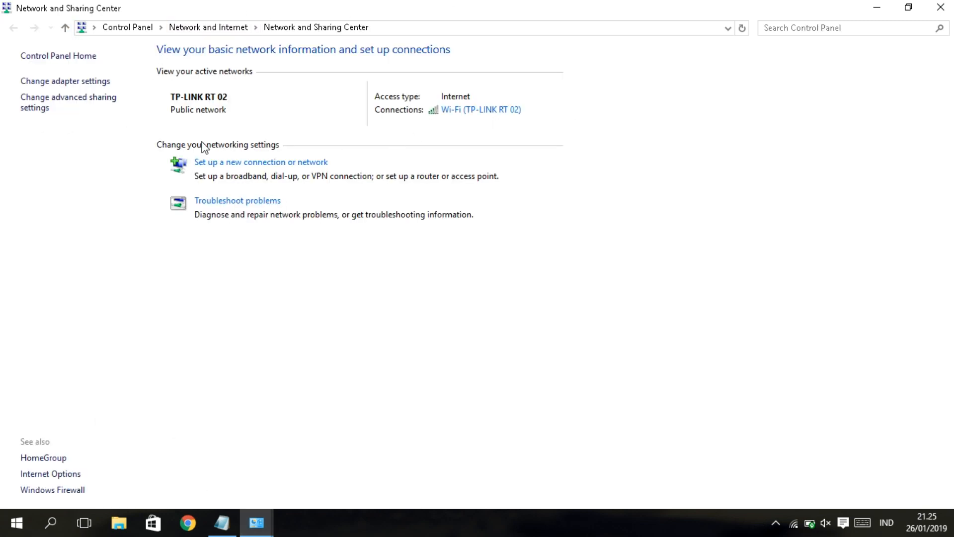
Step: Read through the closing remarks in the Notepad notes, highlighting each line from "ITULAH TUTORIAL KALI INI" to "WASSALAMUALAIKUM WR WB"
{"action": "left_click", "coordinate": [222, 521]}
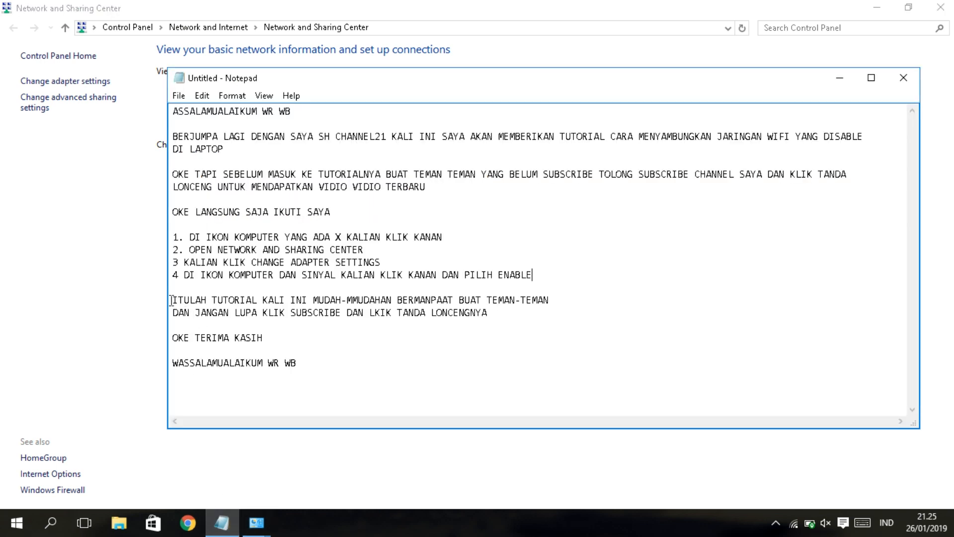
{"action": "left_click_drag", "start_coordinate": [170, 299], "coordinate": [541, 298]}
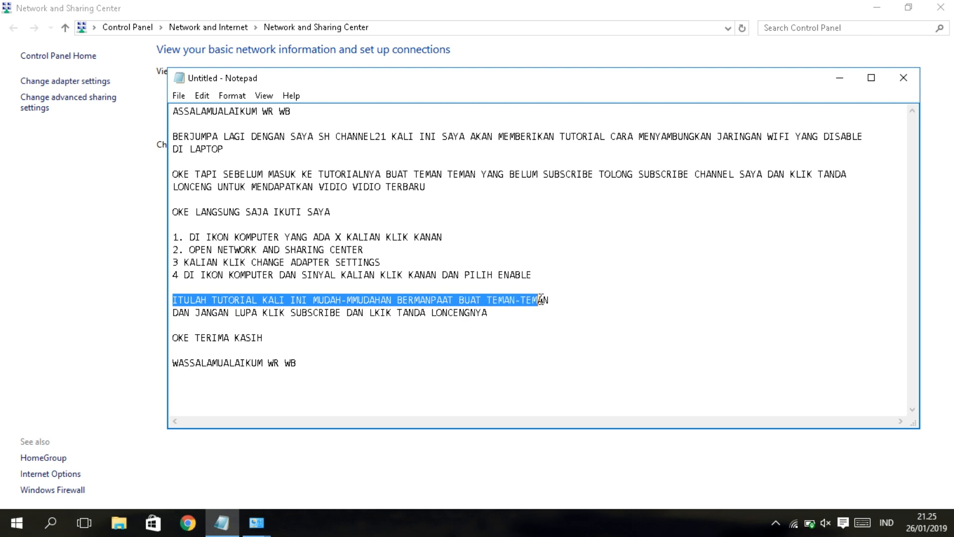
{"action": "left_click", "coordinate": [571, 304]}
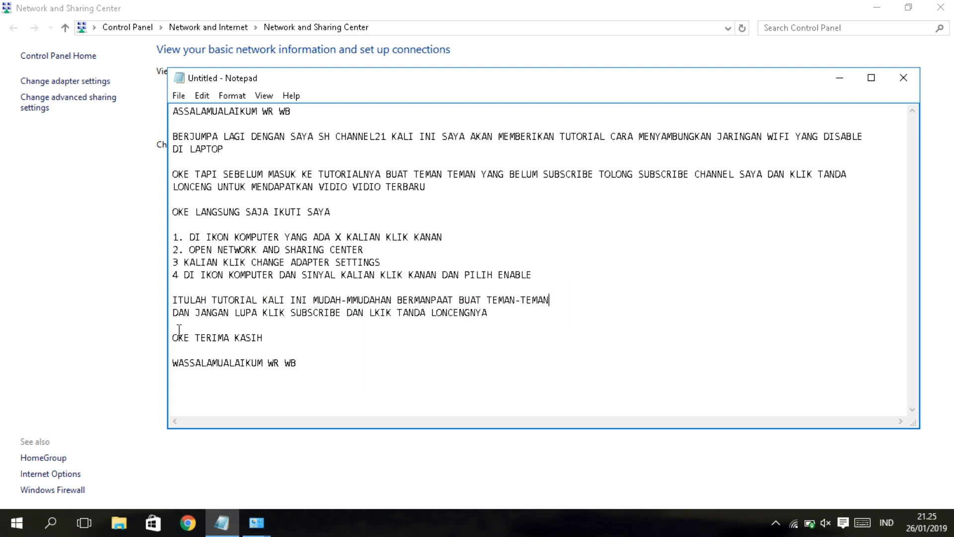
{"action": "left_click_drag", "start_coordinate": [173, 313], "coordinate": [504, 315]}
{"action": "left_click", "coordinate": [504, 315]}
{"action": "left_click_drag", "start_coordinate": [172, 338], "coordinate": [268, 343]}
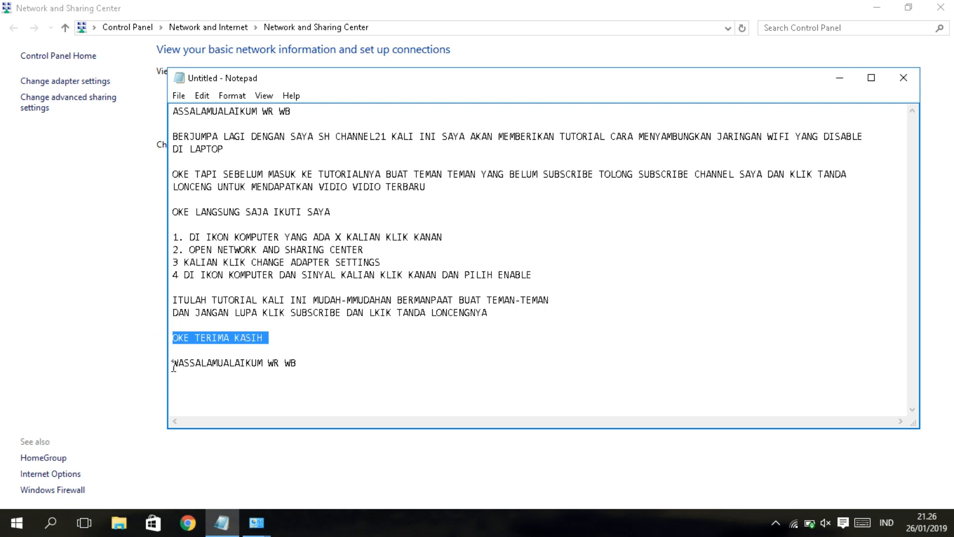
{"action": "left_click_drag", "start_coordinate": [172, 365], "coordinate": [298, 364]}
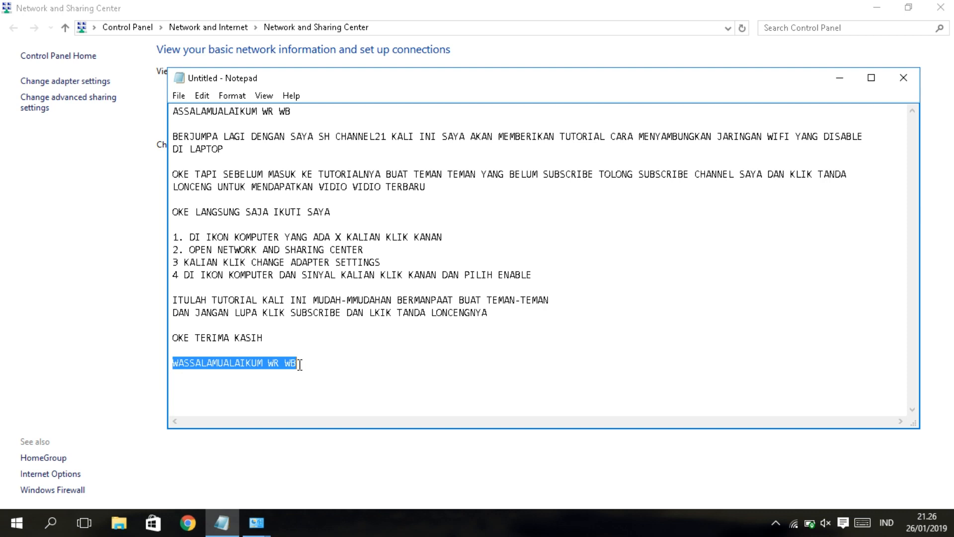